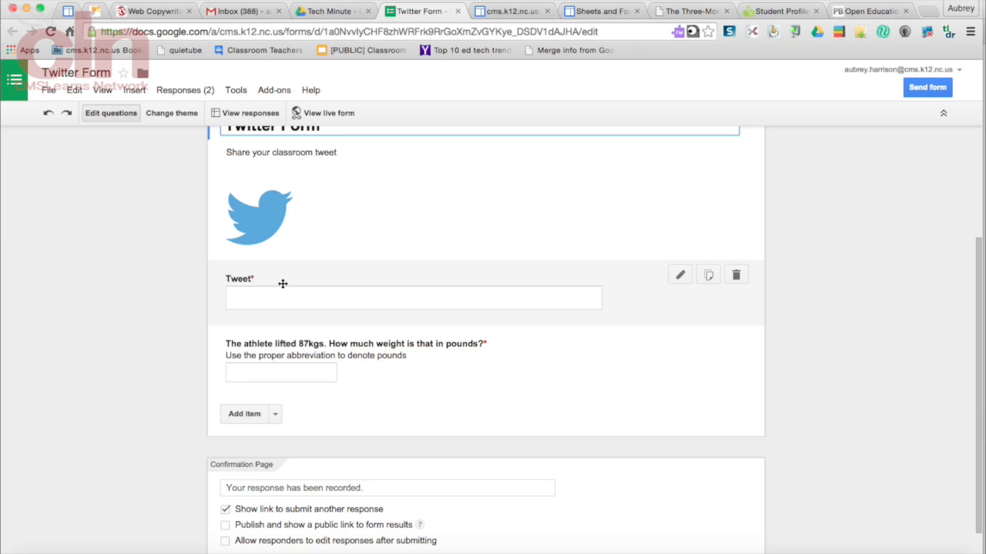
- Change the Tweet question's data validation to Minimum character count and finish editing the question
{"action": "left_click", "coordinate": [282, 284]}
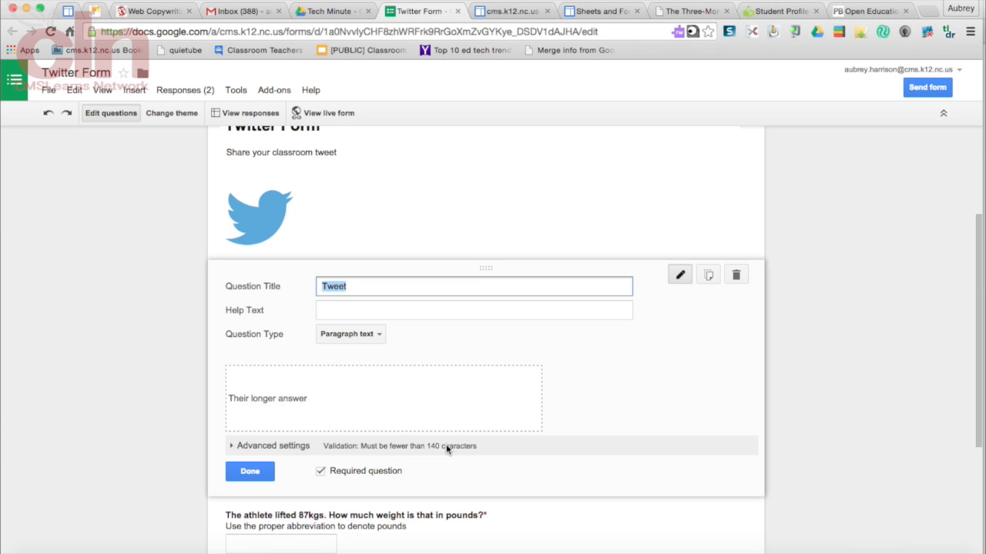
{"action": "left_click", "coordinate": [260, 446]}
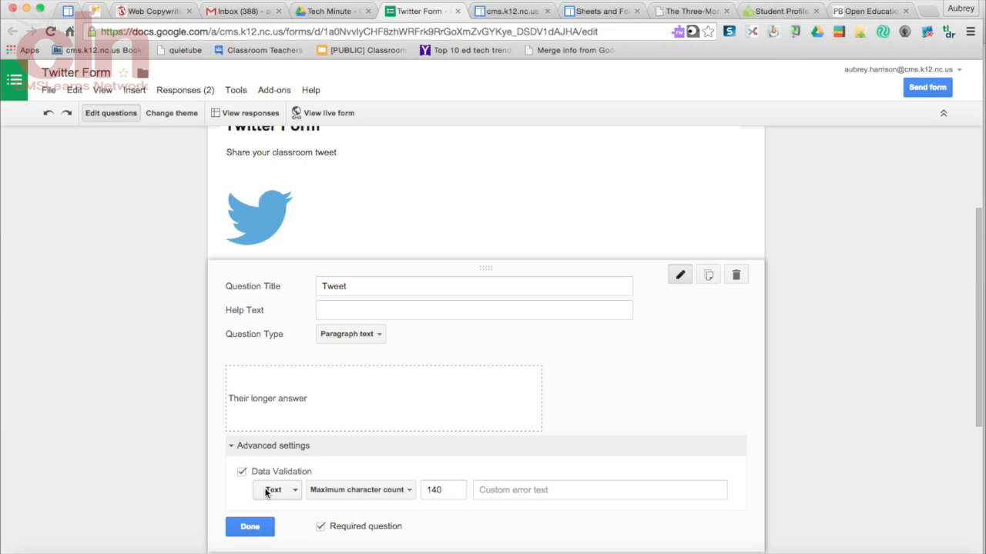
{"action": "left_click", "coordinate": [364, 490]}
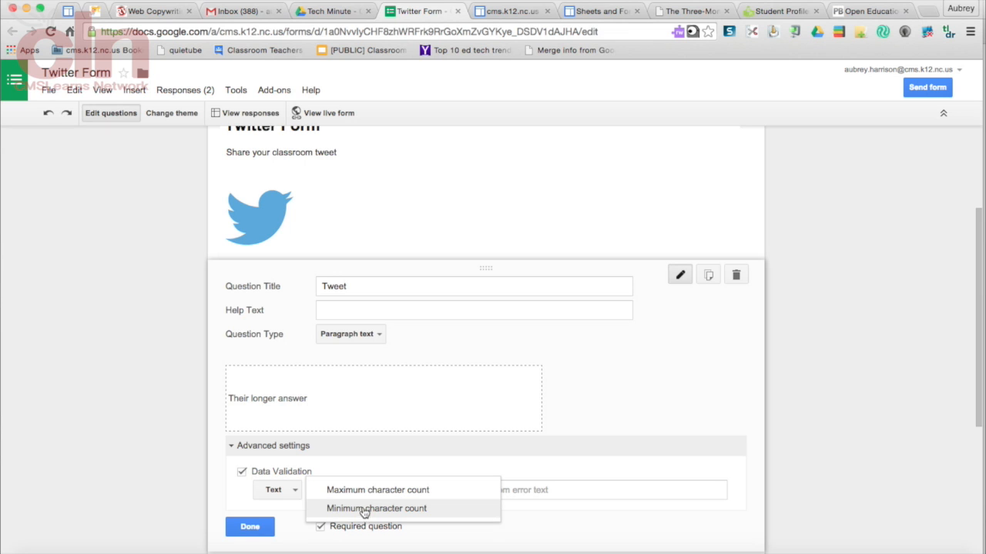
{"action": "left_click", "coordinate": [362, 492]}
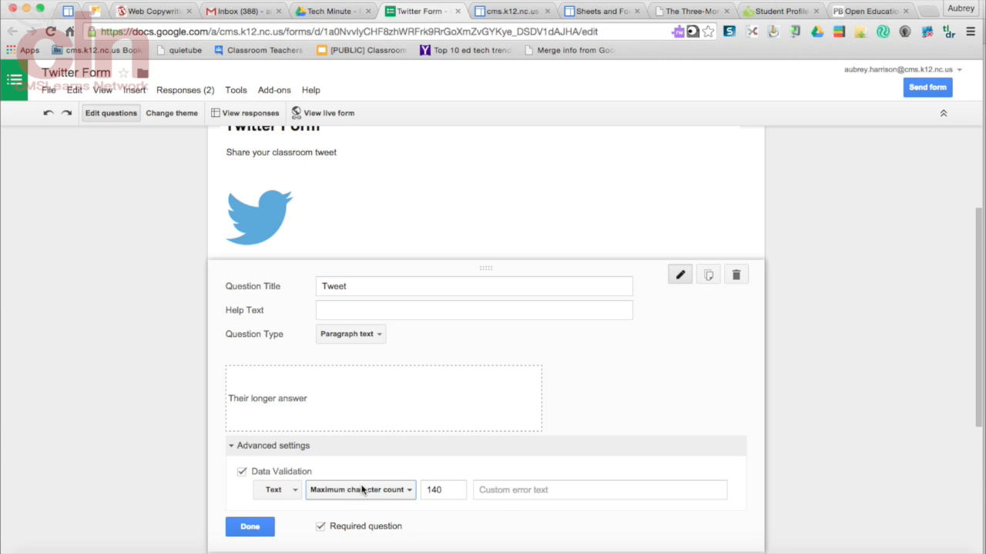
{"action": "left_click", "coordinate": [362, 489]}
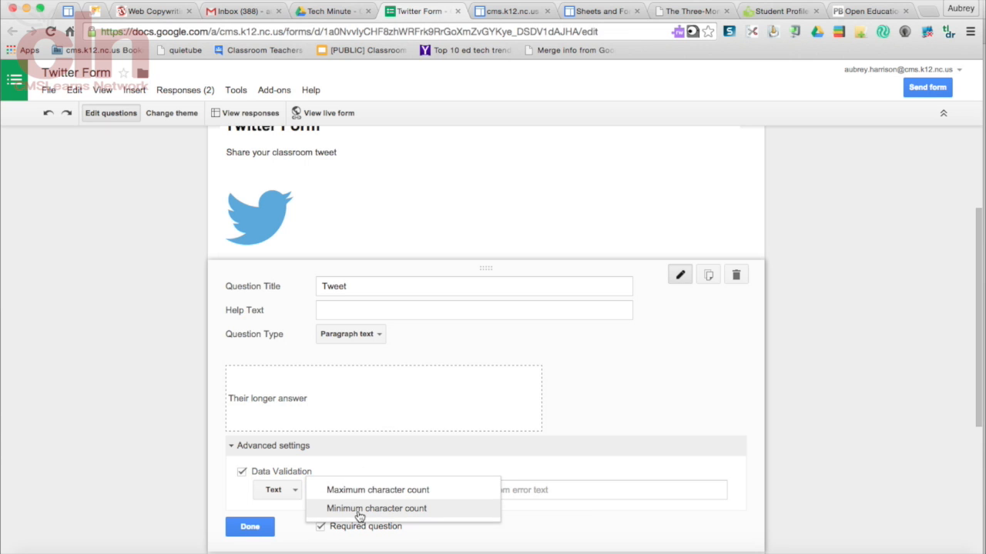
{"action": "left_click", "coordinate": [359, 509]}
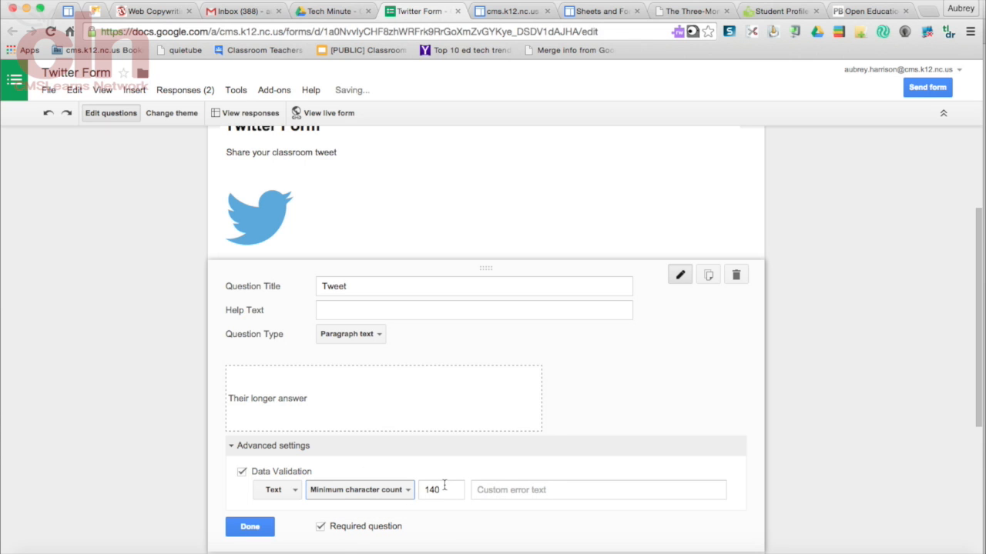
{"action": "left_click_drag", "start_coordinate": [445, 487], "coordinate": [418, 490]}
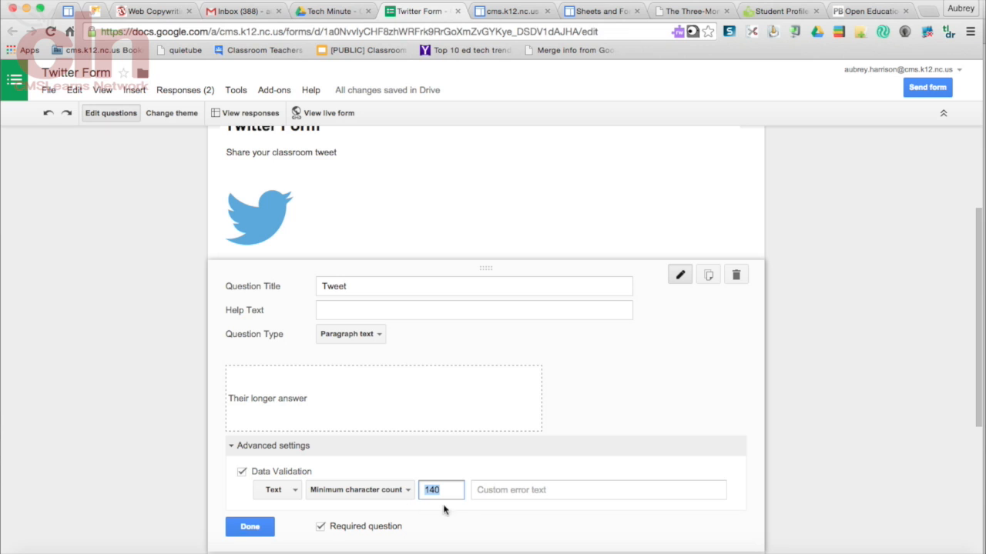
{"action": "left_click", "coordinate": [494, 489]}
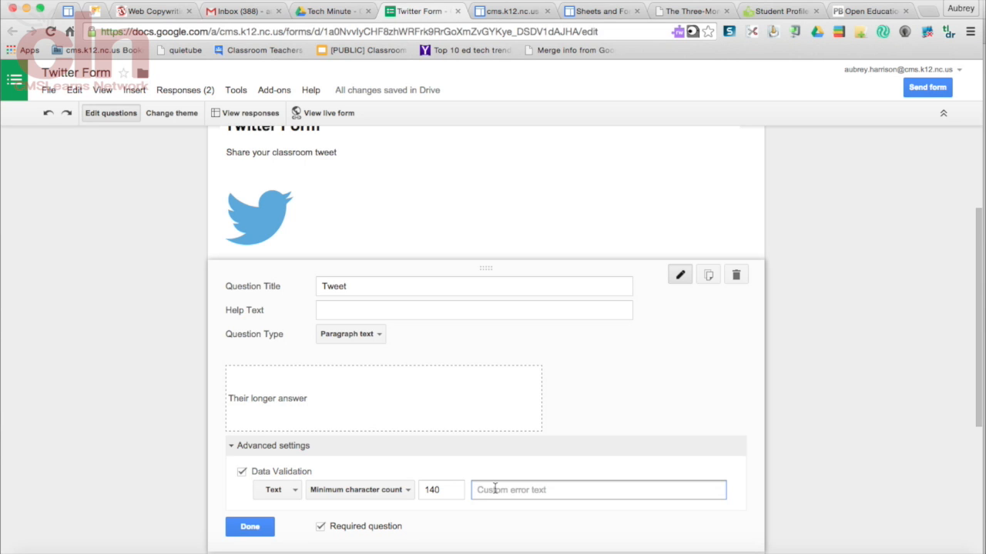
{"action": "scroll", "coordinate": [494, 488], "scroll_direction": "down", "scroll_amount": 2}
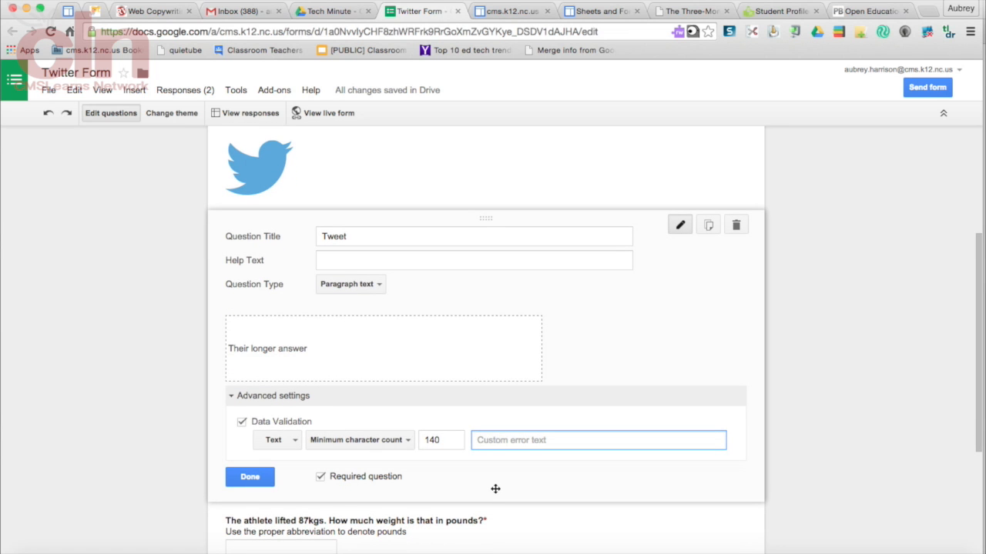
{"action": "left_click", "coordinate": [265, 483]}
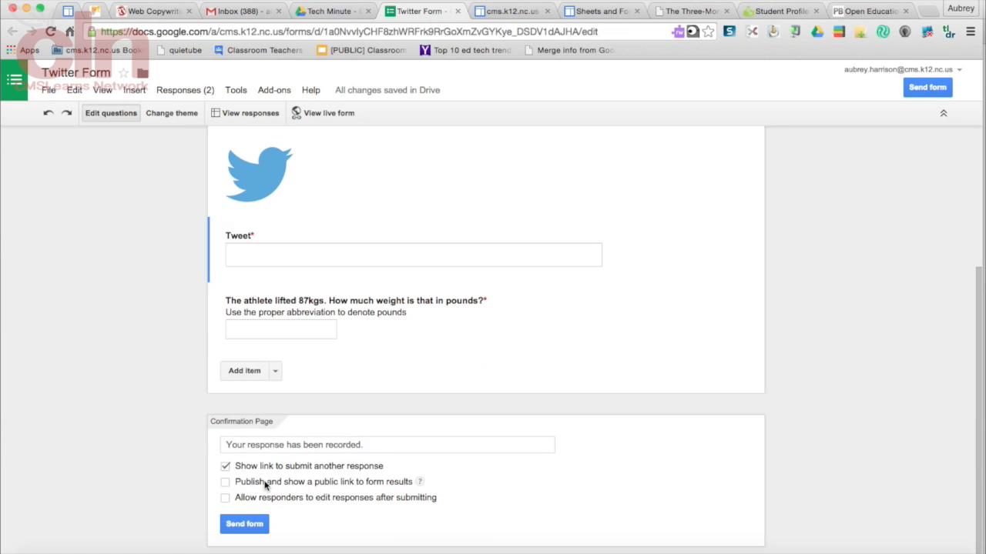
- Set the data validation of the question about the athlete's lifted weight to Regular expression, Contains, lbs
{"action": "left_click", "coordinate": [280, 309]}
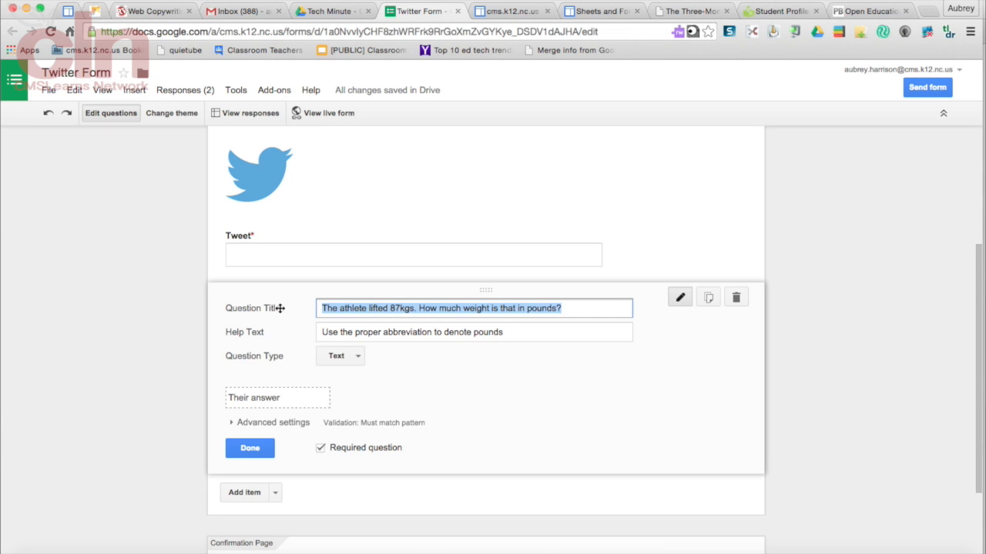
{"action": "left_click", "coordinate": [273, 422]}
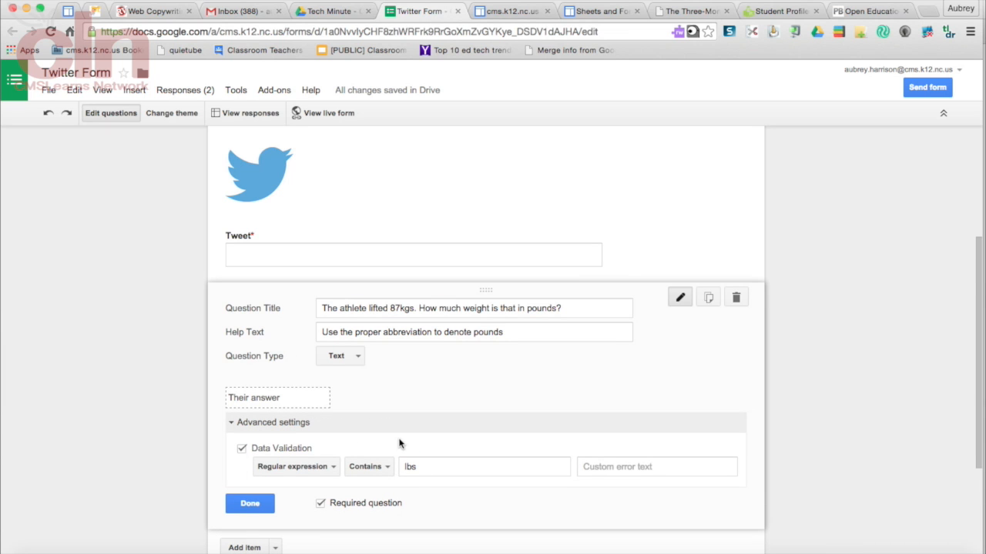
{"action": "left_click", "coordinate": [320, 472]}
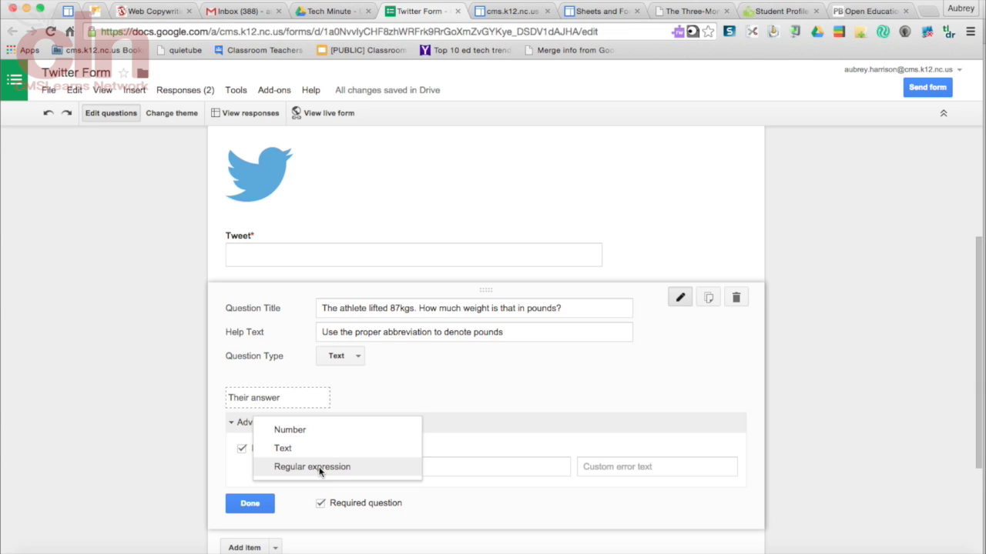
{"action": "left_click", "coordinate": [335, 467]}
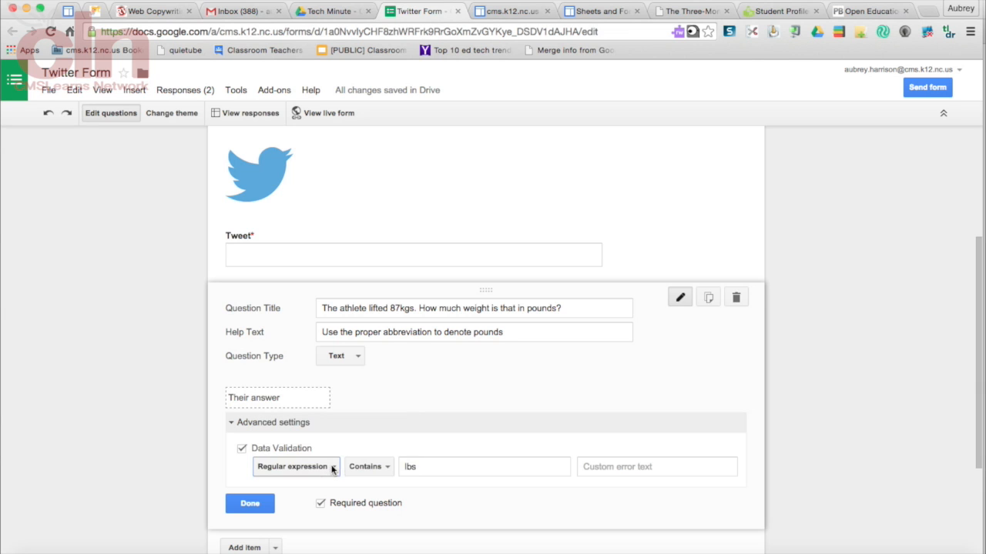
{"action": "left_click", "coordinate": [360, 466]}
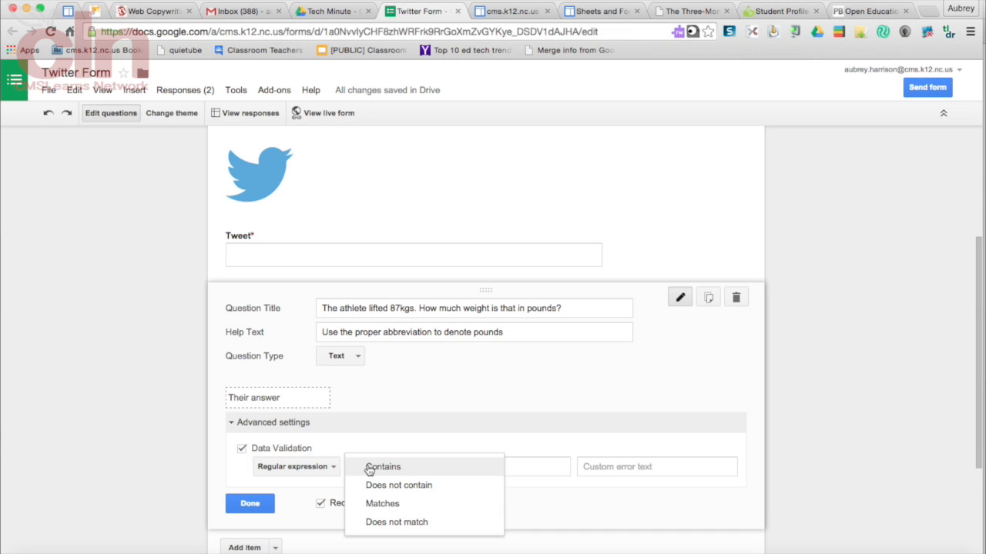
{"action": "left_click", "coordinate": [369, 468]}
{"action": "type", "text": "lbs"}
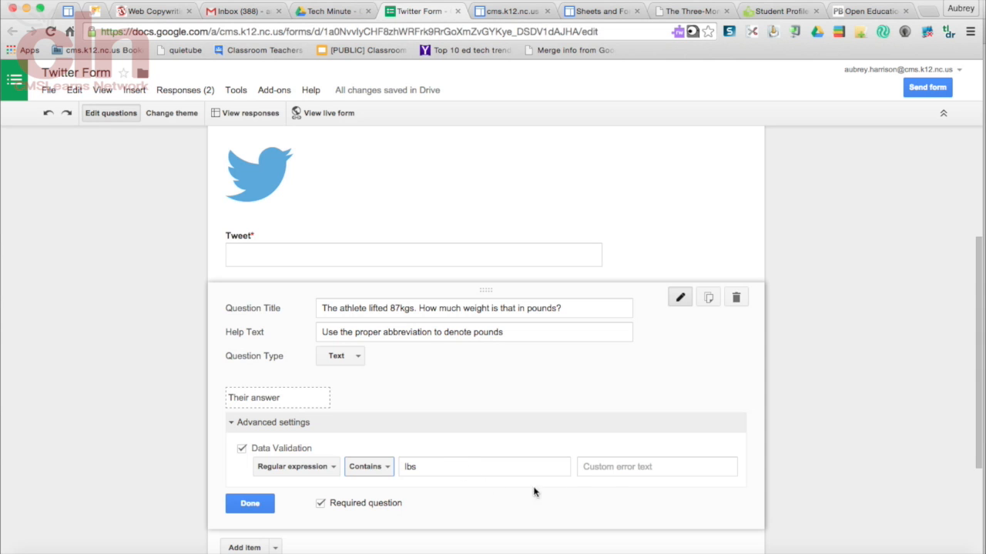
{"action": "left_click", "coordinate": [616, 467]}
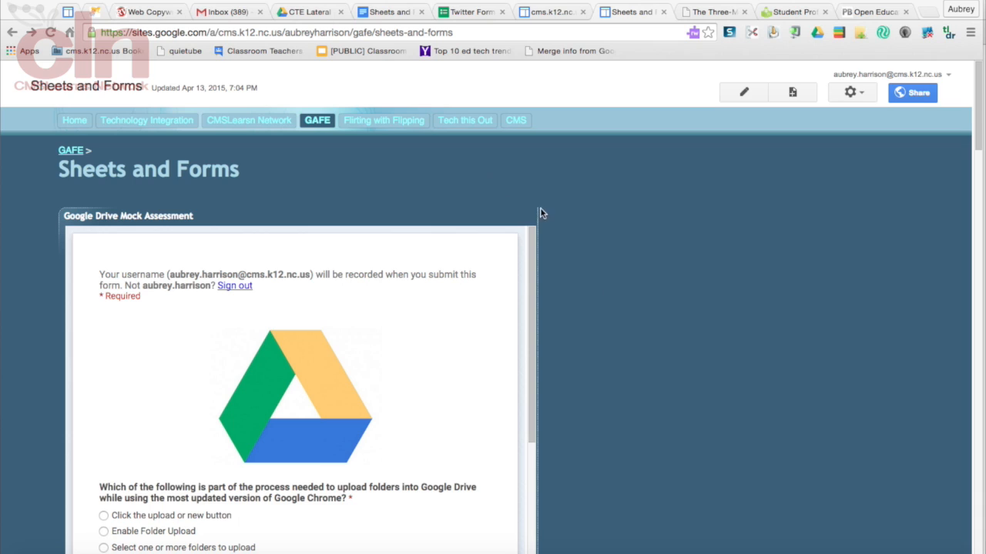
- Submit the Twitter with docAppender form for Session 2 Twitter with Forms with the tweet "I learned about Advanced Settings in Google Forms."
{"action": "scroll", "coordinate": [605, 321], "scroll_direction": "down", "scroll_amount": 15}
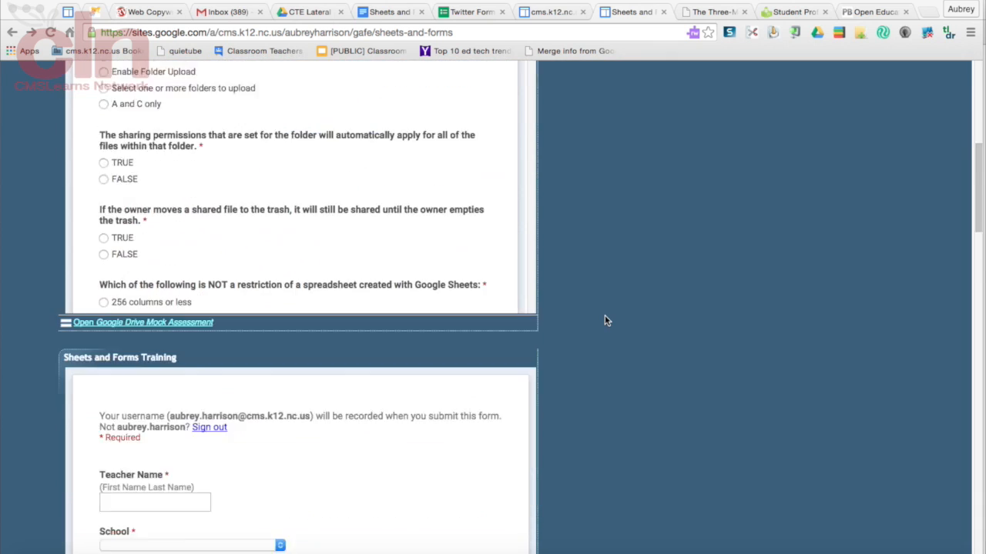
{"action": "scroll", "coordinate": [604, 320], "scroll_direction": "down", "scroll_amount": 3}
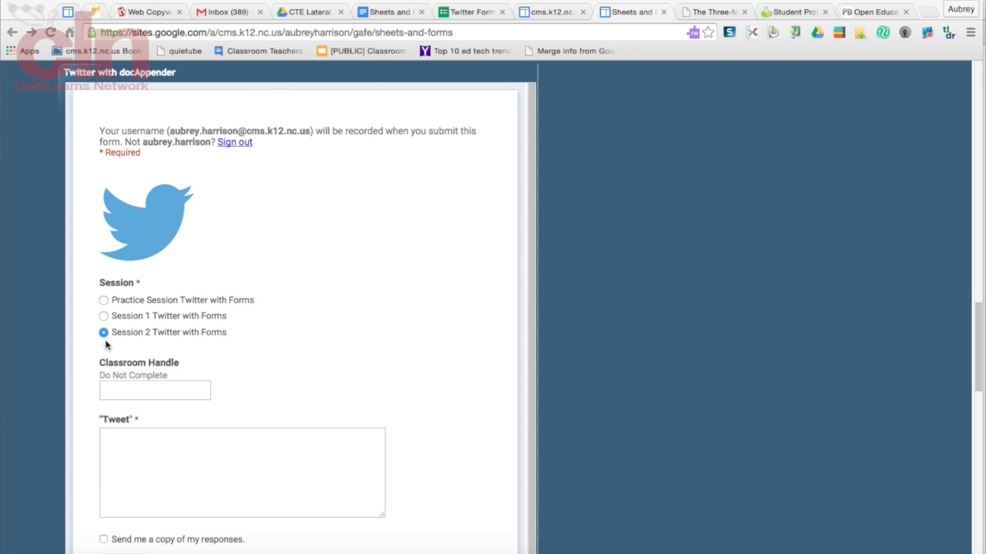
{"action": "left_click", "coordinate": [124, 439]}
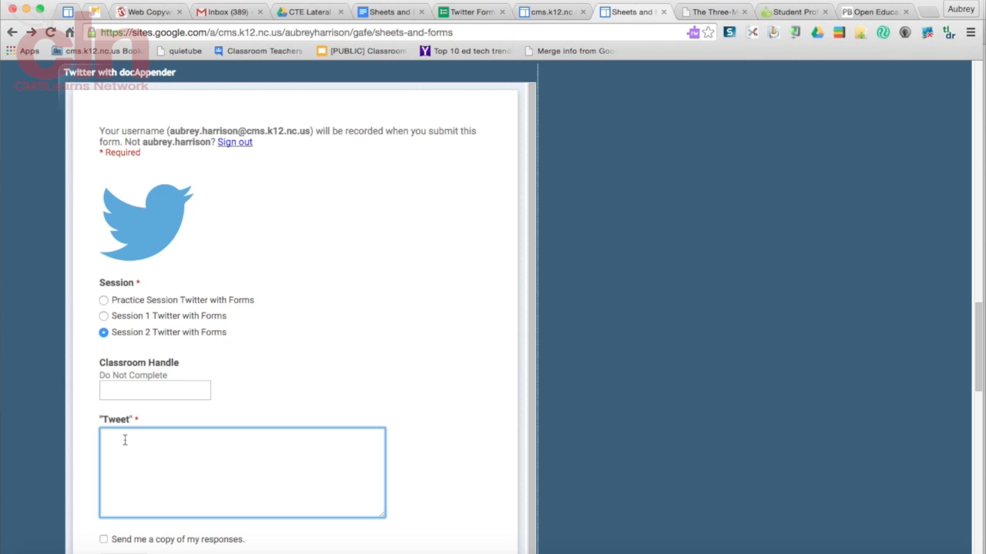
{"action": "type", "text": "I learned about Advanced Settings in Google DFo"}
{"action": "key", "text": "BackSpace"}
{"action": "key", "text": "BackSpace"}
{"action": "key", "text": "BackSpace"}
{"action": "type", "text": "Forms."}
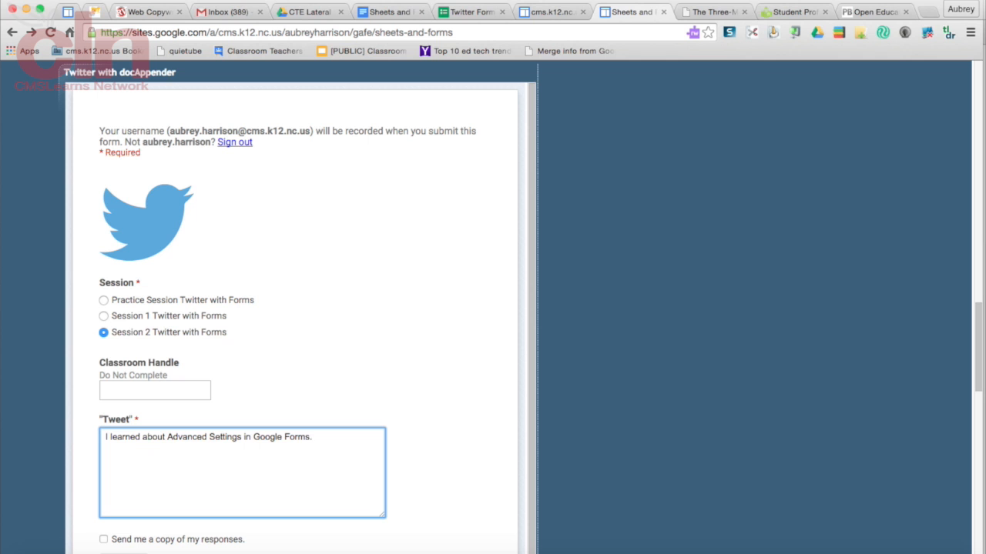
{"action": "scroll", "coordinate": [425, 466], "scroll_direction": "down", "scroll_amount": 2}
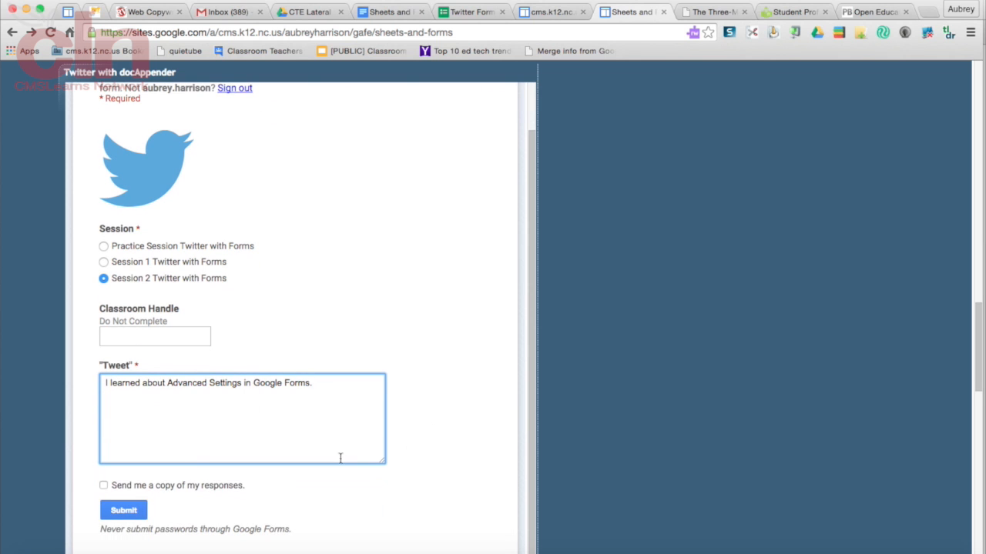
{"action": "left_click", "coordinate": [117, 511]}
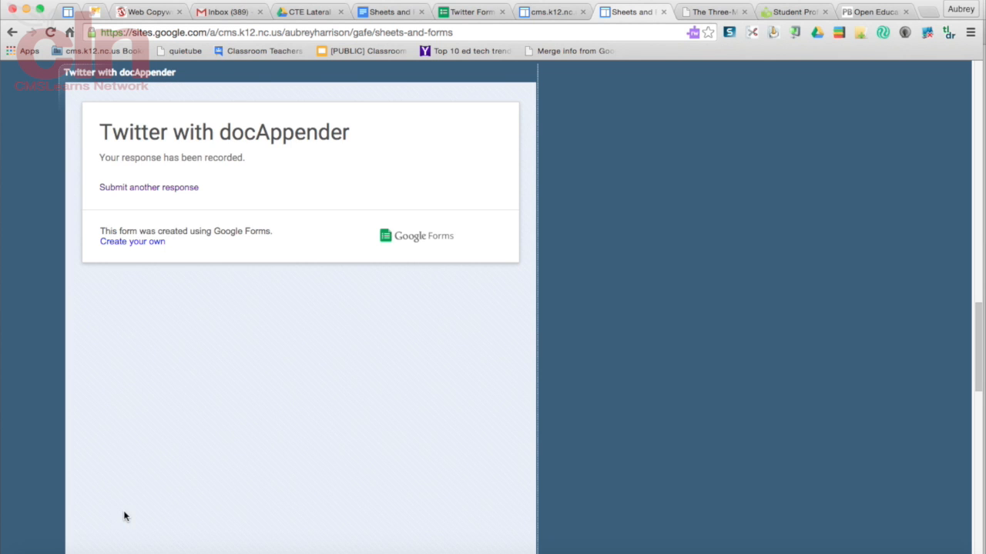
- Reload the page and examine the Session 1 and Session 2 Twitter documents for the submitted tweet
{"action": "left_click", "coordinate": [50, 33]}
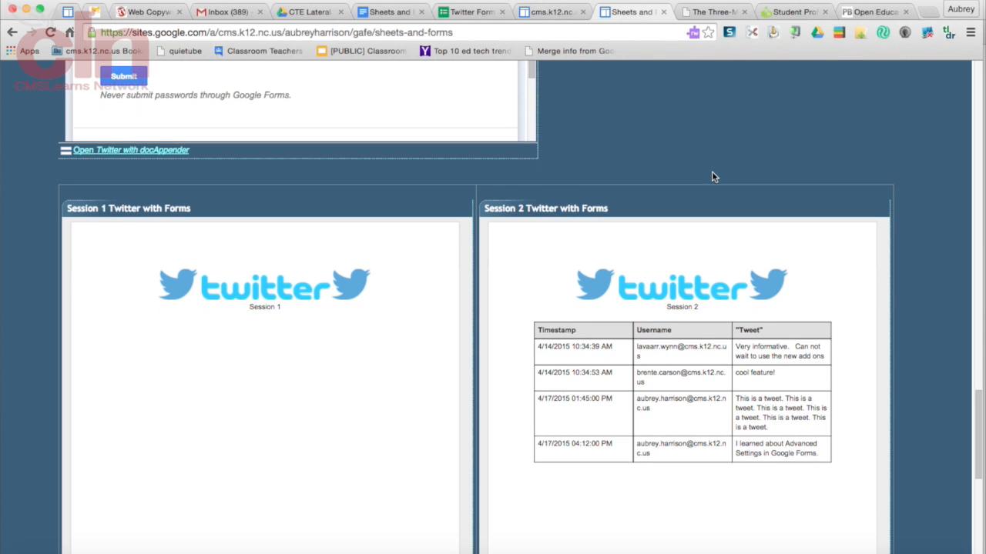
{"action": "scroll", "coordinate": [240, 147], "scroll_direction": "up", "scroll_amount": 5}
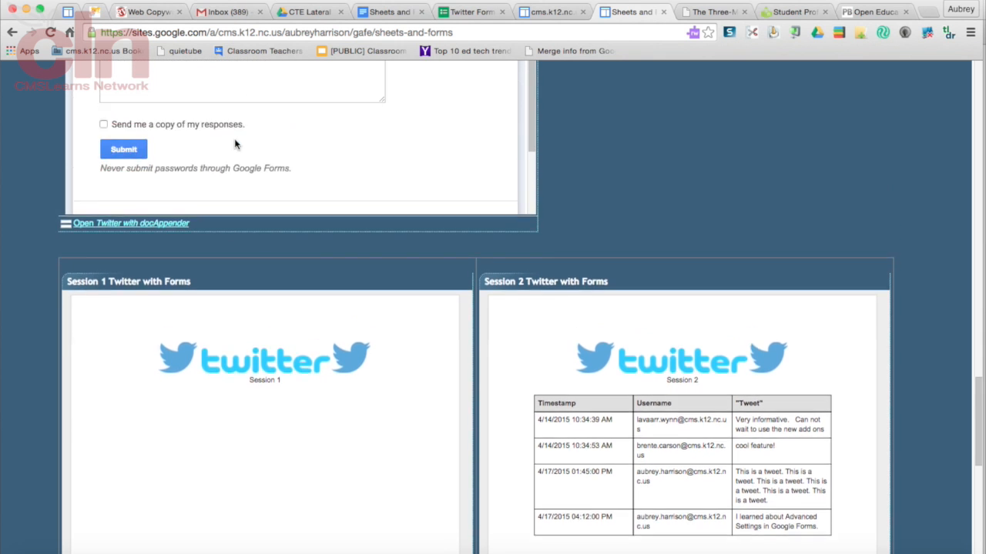
{"action": "scroll", "coordinate": [235, 144], "scroll_direction": "up", "scroll_amount": 1}
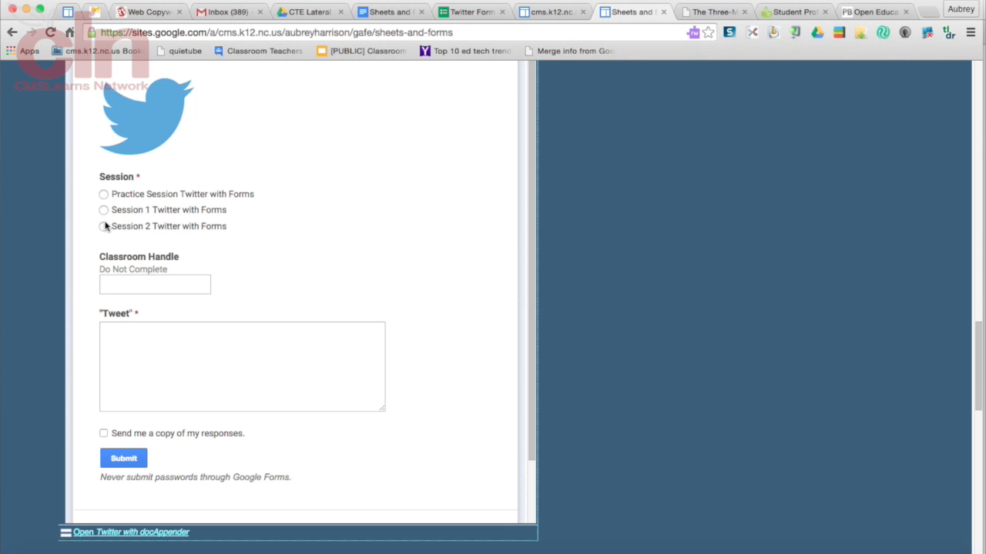
{"action": "scroll", "coordinate": [650, 337], "scroll_direction": "down", "scroll_amount": 6}
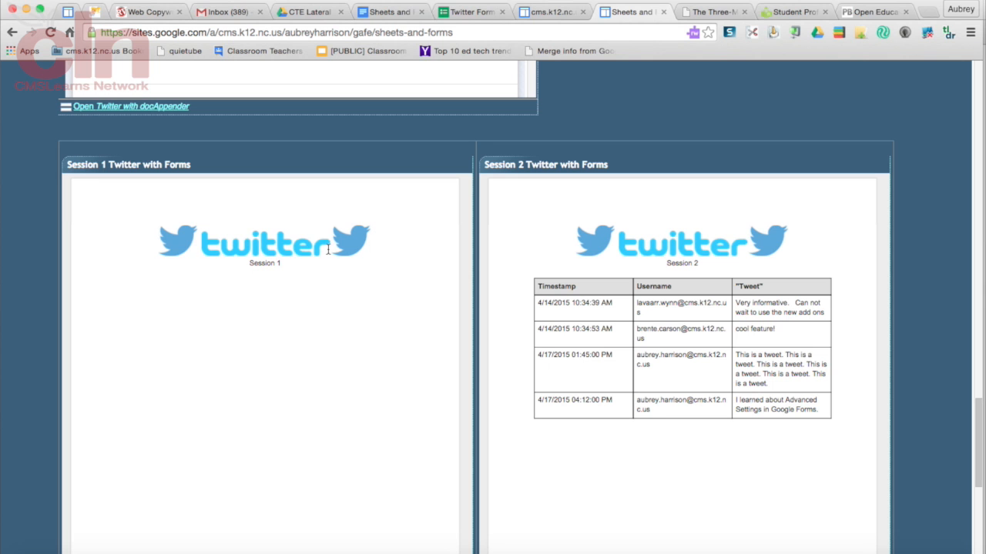
{"action": "scroll", "coordinate": [538, 400], "scroll_direction": "up", "scroll_amount": 10}
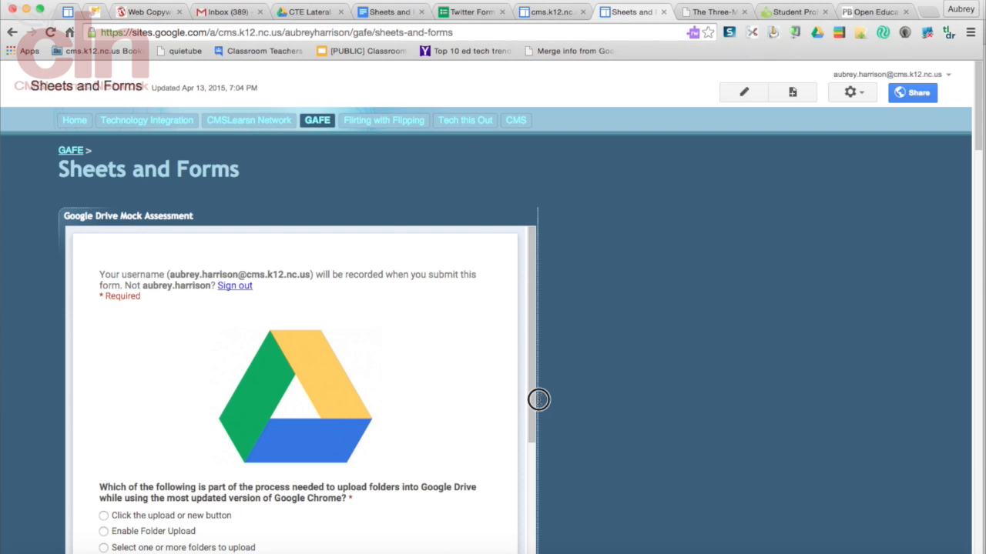
{"action": "scroll", "coordinate": [643, 399], "scroll_direction": "down", "scroll_amount": 10}
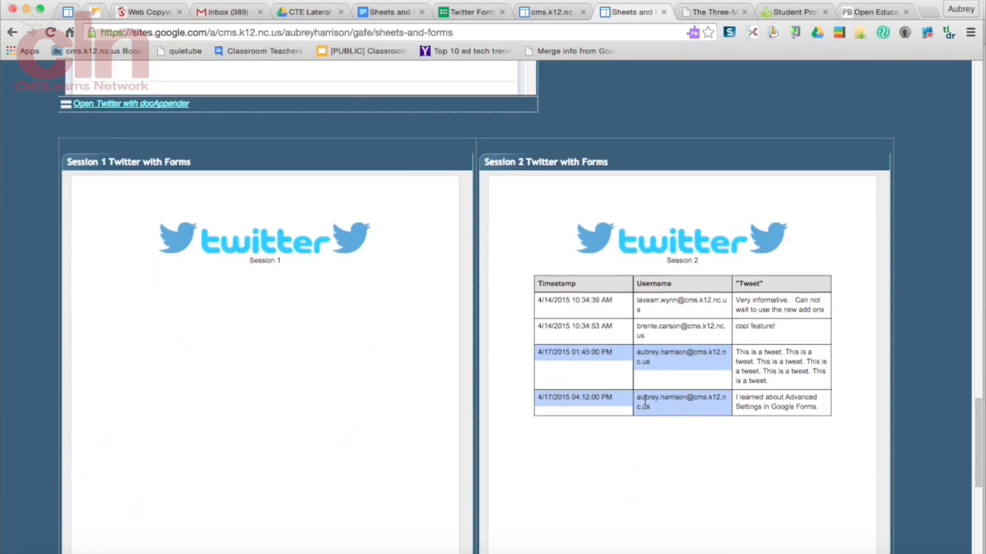
{"action": "scroll", "coordinate": [644, 399], "scroll_direction": "down", "scroll_amount": 2}
{"action": "left_click", "coordinate": [671, 352]}
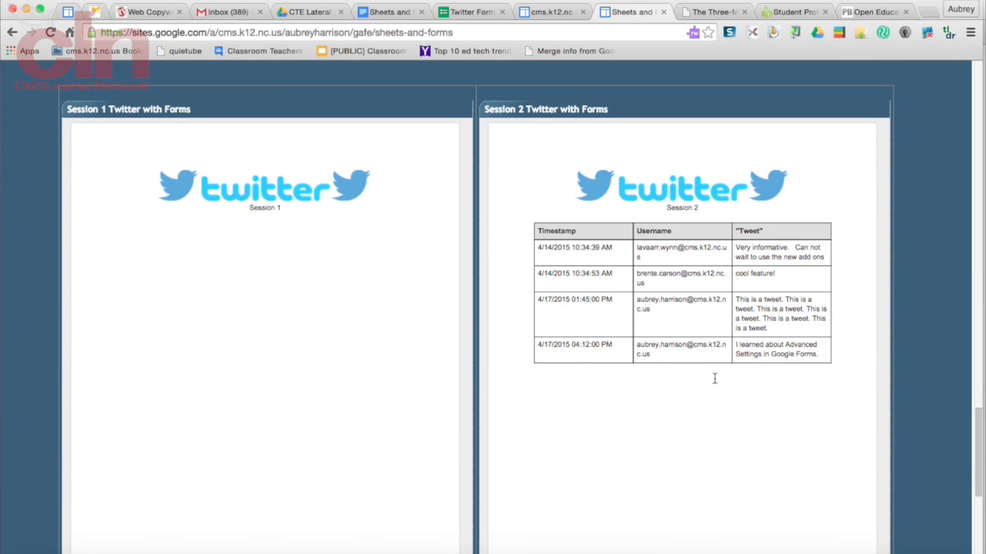
- Submit the Twitter with docAppender form for Session 1 Twitter with Forms with the tweet "Where do I find the docAppender add on?"
{"action": "scroll", "coordinate": [234, 284], "scroll_direction": "up", "scroll_amount": 10}
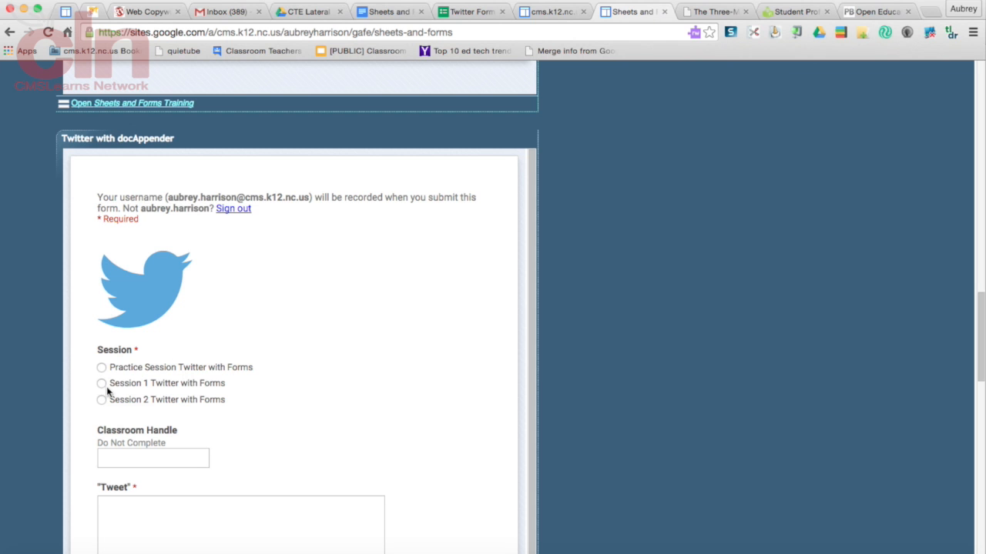
{"action": "scroll", "coordinate": [103, 362], "scroll_direction": "down", "scroll_amount": 3}
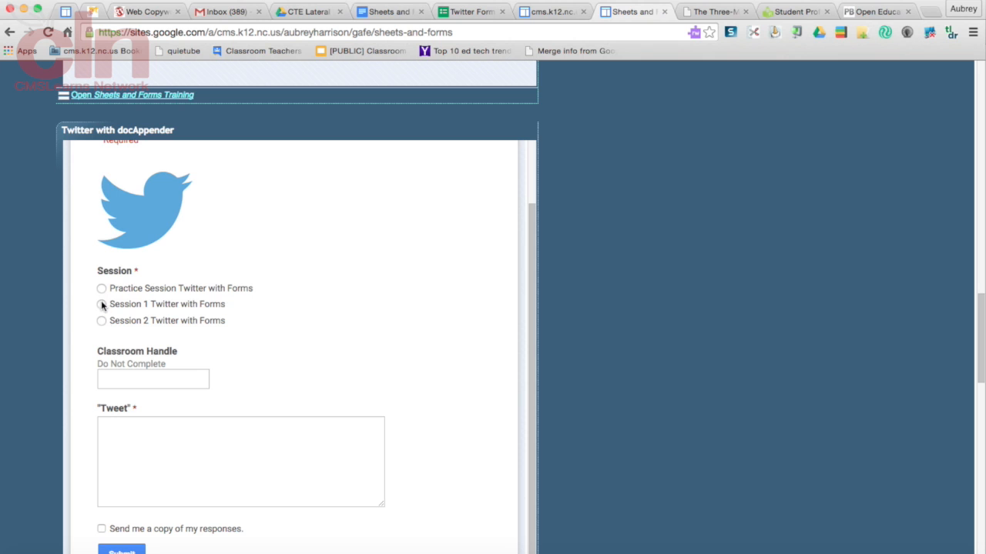
{"action": "left_click", "coordinate": [102, 304]}
{"action": "left_click", "coordinate": [131, 444]}
{"action": "type", "text": "W"}
{"action": "key", "text": "BackSpace"}
{"action": "type", "text": "Where do I find the "}
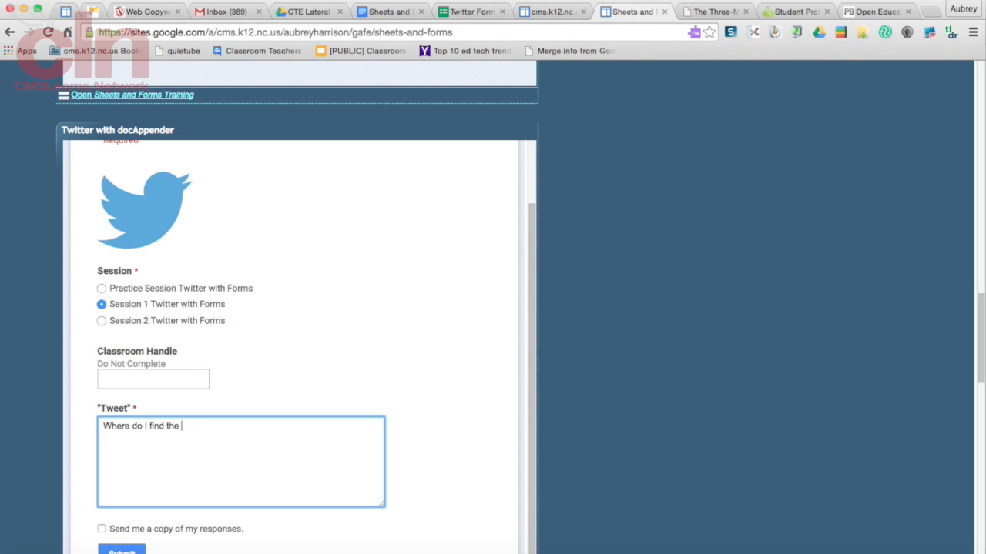
{"action": "type", "text": "docAppender add on?"}
{"action": "left_click", "coordinate": [113, 552]}
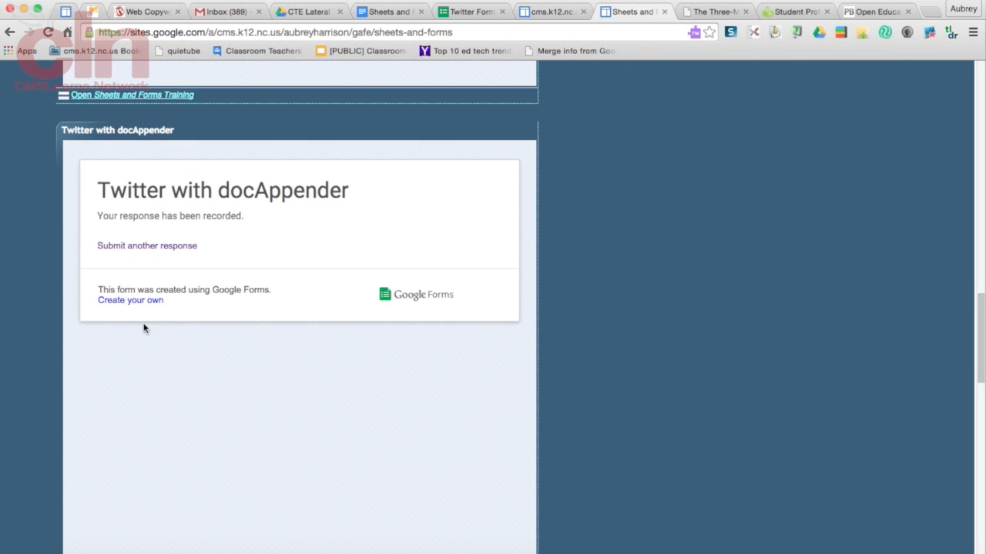
- Bring up a blank Twitter with docAppender form, reload the page and check the Session 1 and Session 2 Twitter documents for the newly submitted tweet
{"action": "left_click", "coordinate": [166, 246]}
{"action": "scroll", "coordinate": [168, 246], "scroll_direction": "down", "scroll_amount": 3}
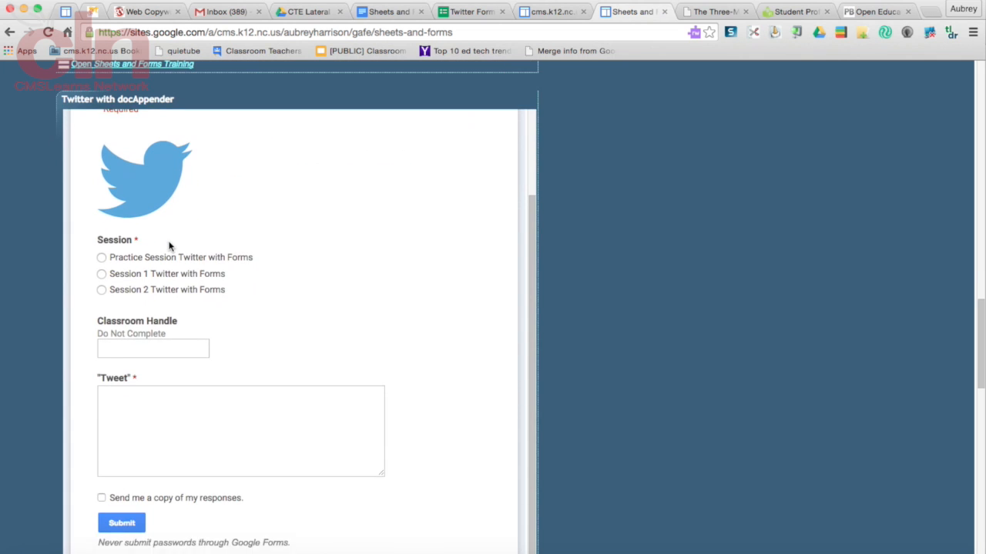
{"action": "scroll", "coordinate": [716, 219], "scroll_direction": "down", "scroll_amount": 6}
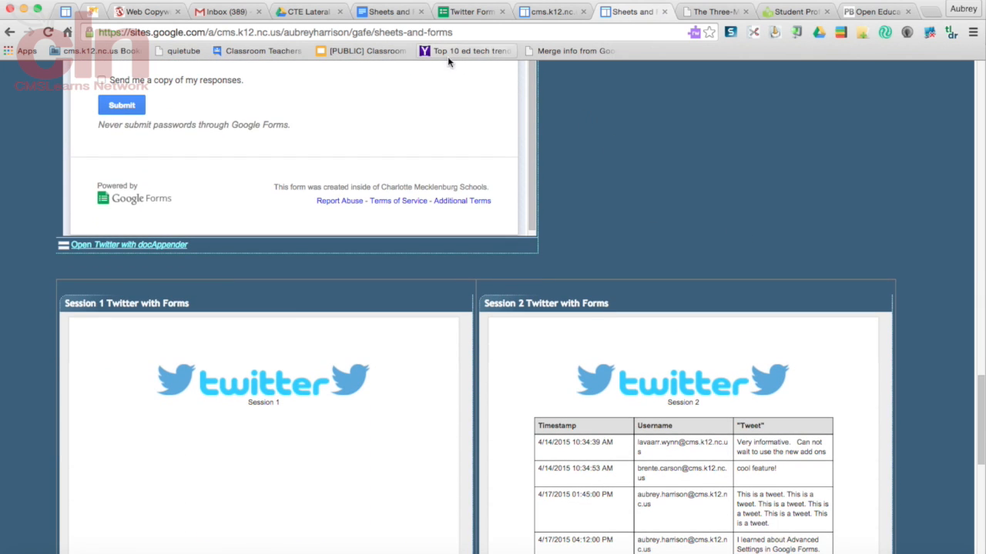
{"action": "left_click", "coordinate": [48, 32]}
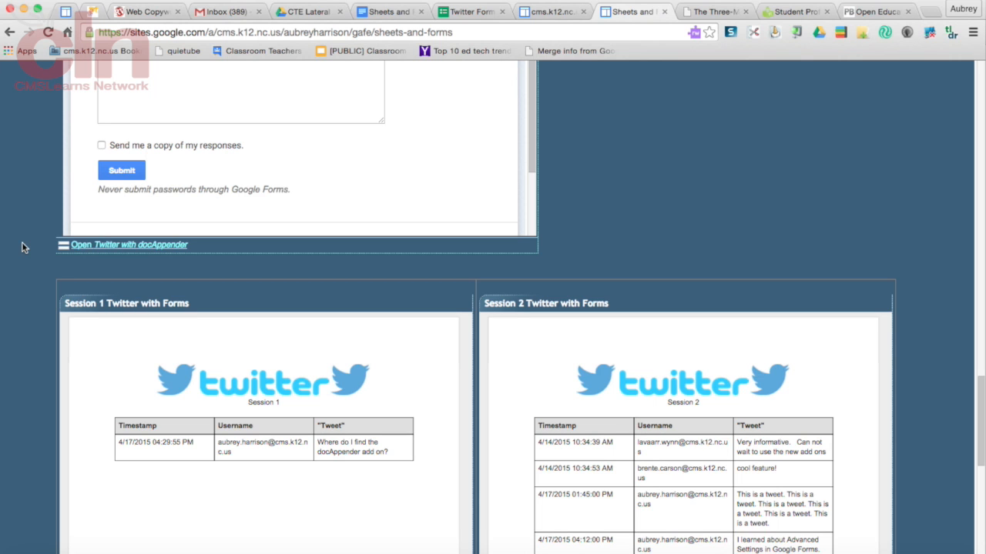
{"action": "scroll", "coordinate": [22, 246], "scroll_direction": "down", "scroll_amount": 3}
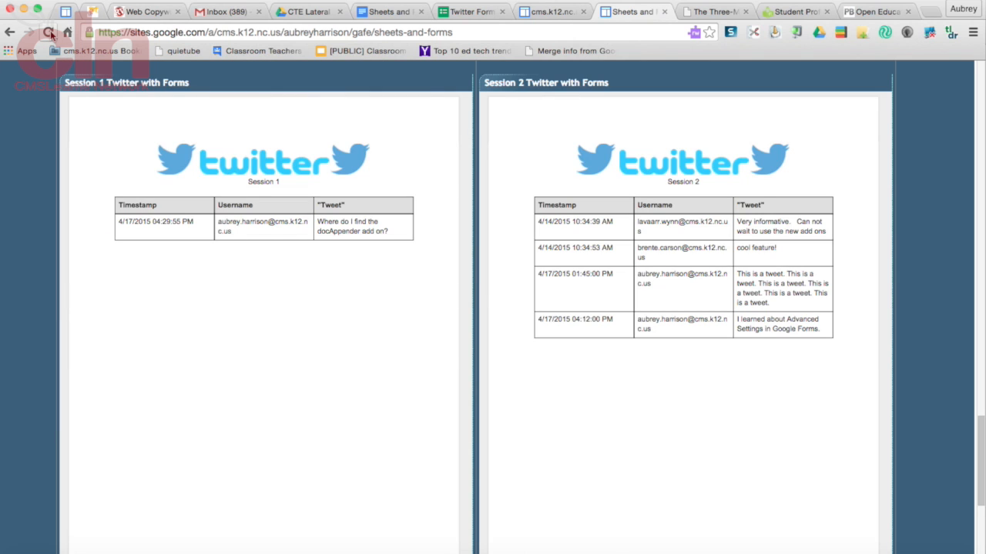
{"action": "left_click", "coordinate": [48, 32]}
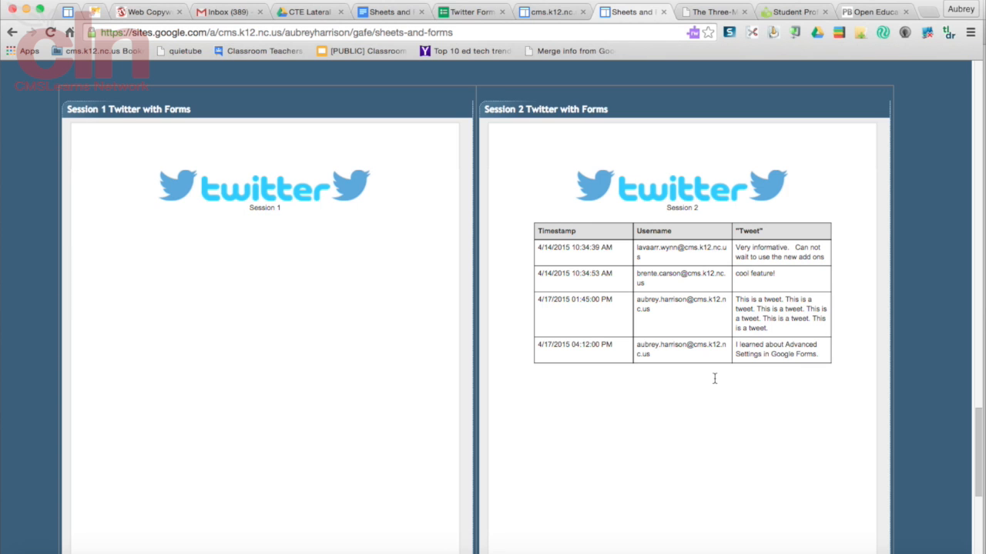
{"action": "scroll", "coordinate": [713, 378], "scroll_direction": "down", "scroll_amount": 2}
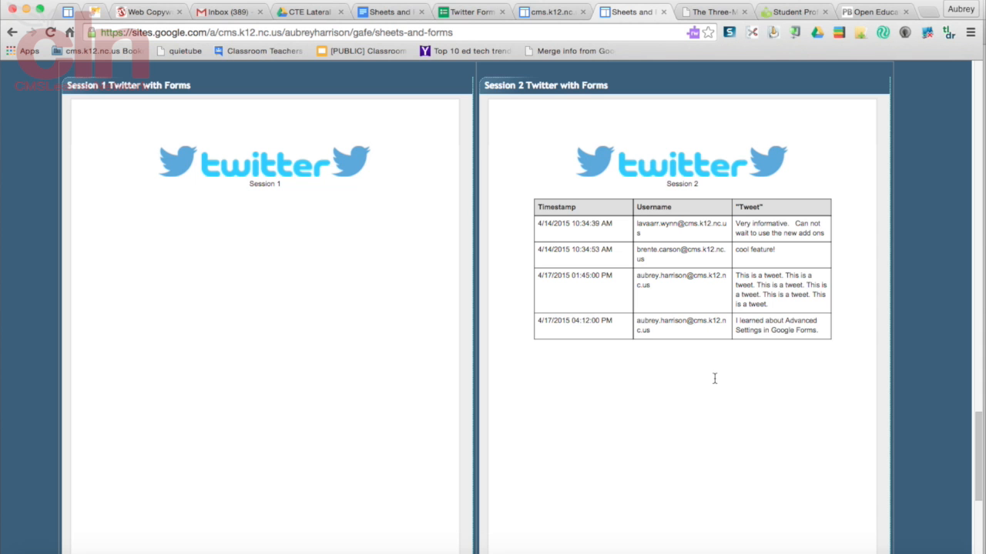
- Review the questions of the embedded Sheets and Forms Training form and examine the participant's Lateral Entry Training certificate in the open Google Docs document
{"action": "scroll", "coordinate": [713, 378], "scroll_direction": "up", "scroll_amount": 10}
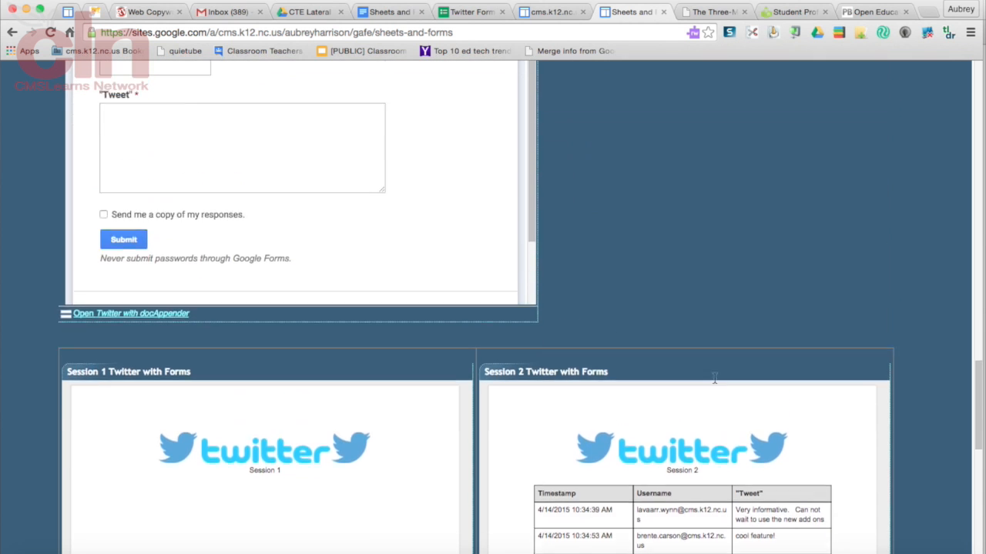
{"action": "scroll", "coordinate": [714, 383], "scroll_direction": "up", "scroll_amount": 10}
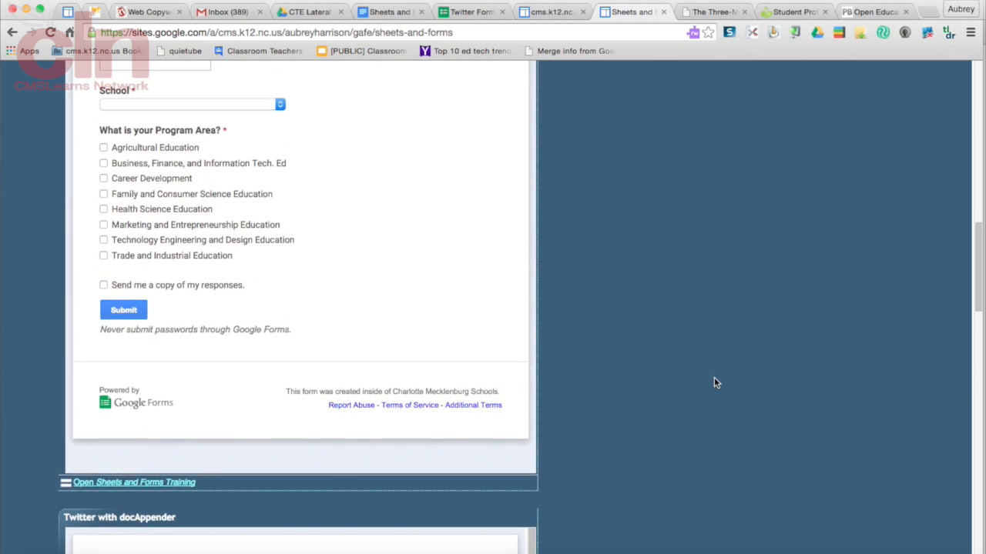
{"action": "scroll", "coordinate": [714, 383], "scroll_direction": "up", "scroll_amount": 1}
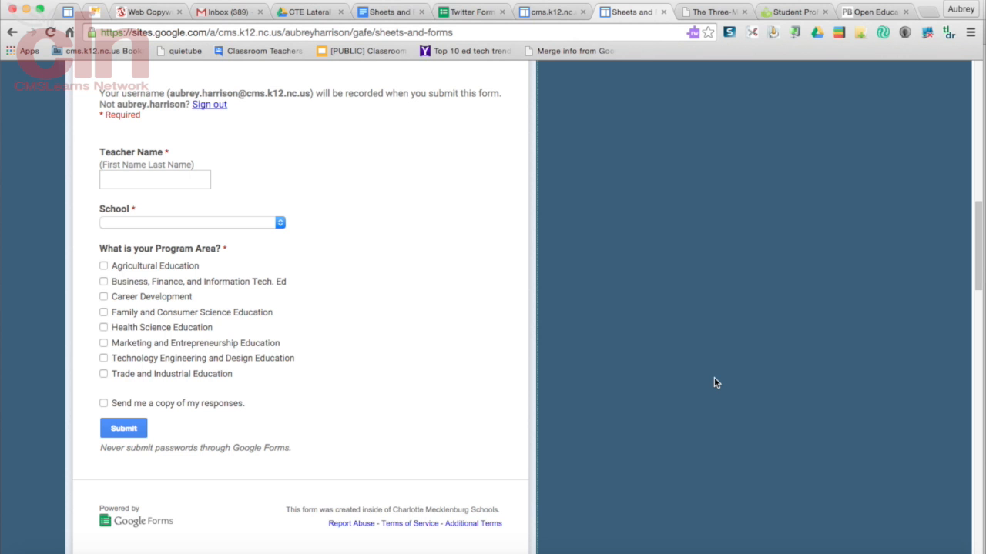
{"action": "left_click", "coordinate": [389, 12]}
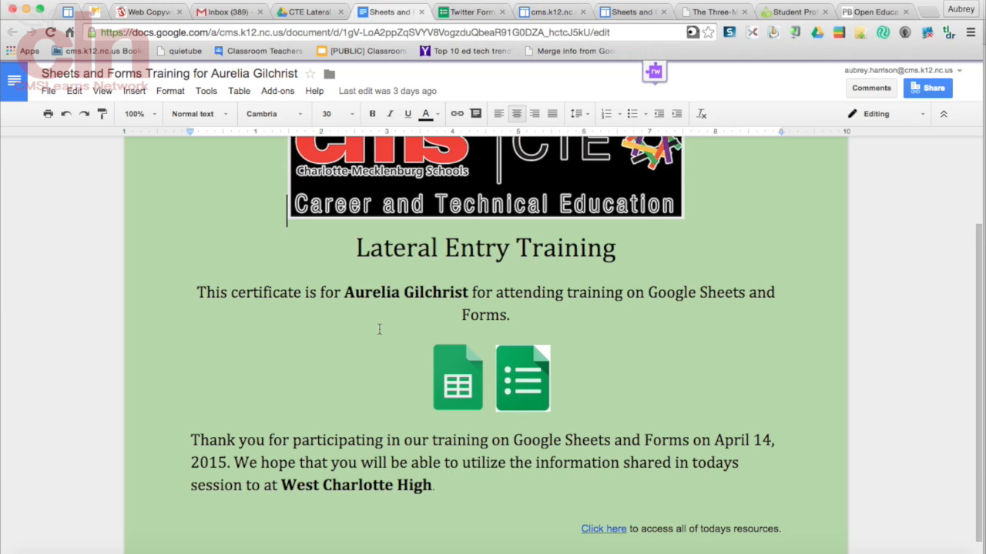
{"action": "scroll", "coordinate": [379, 329], "scroll_direction": "down", "scroll_amount": 1}
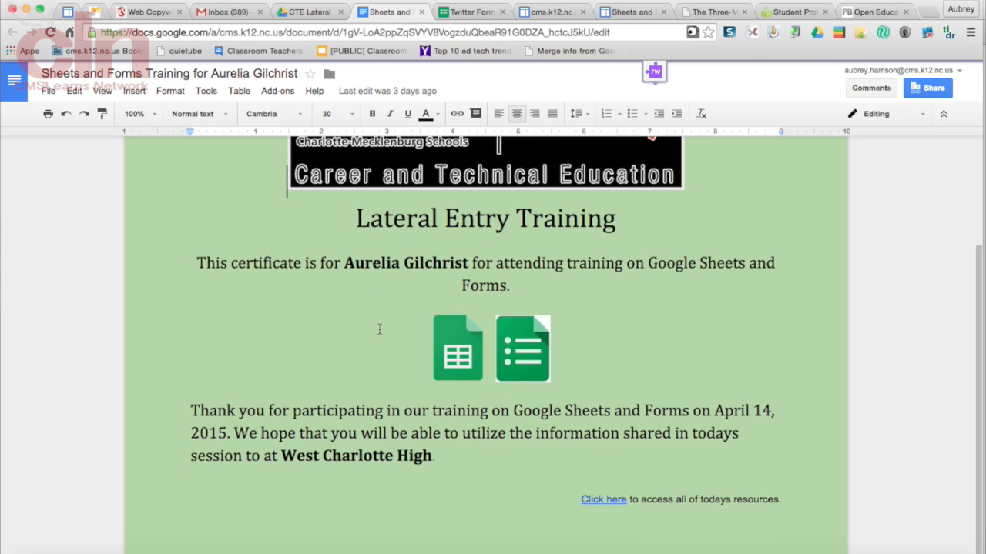